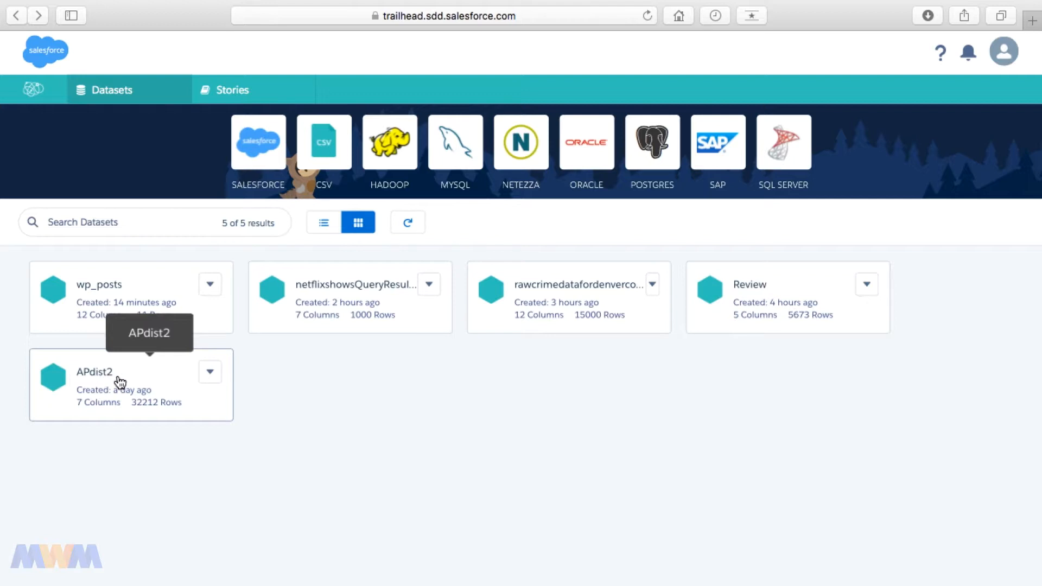
- Open the APdist2 dataset for editing and rename it to APdist
click(210, 373)
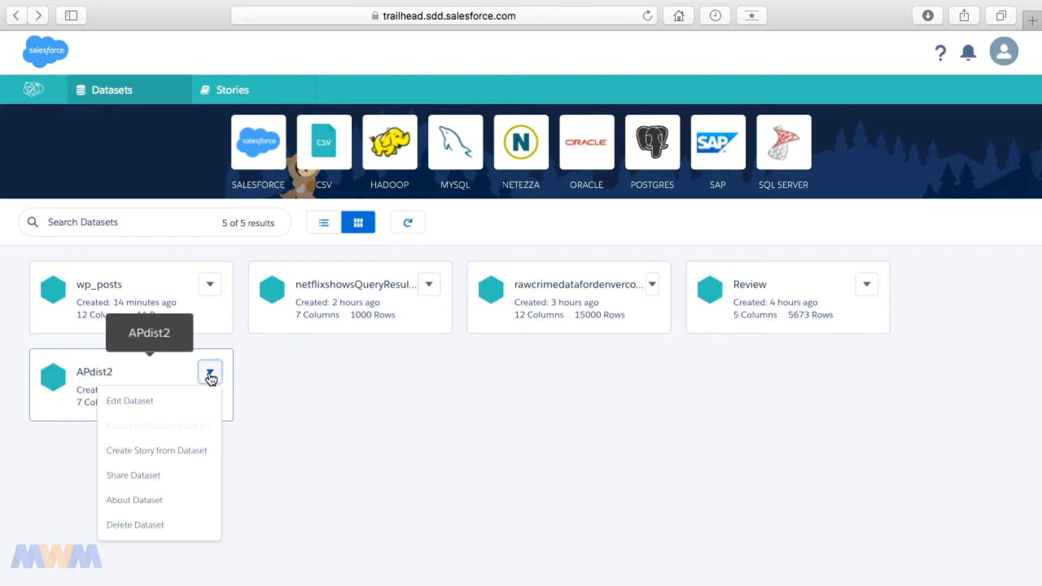
click(183, 402)
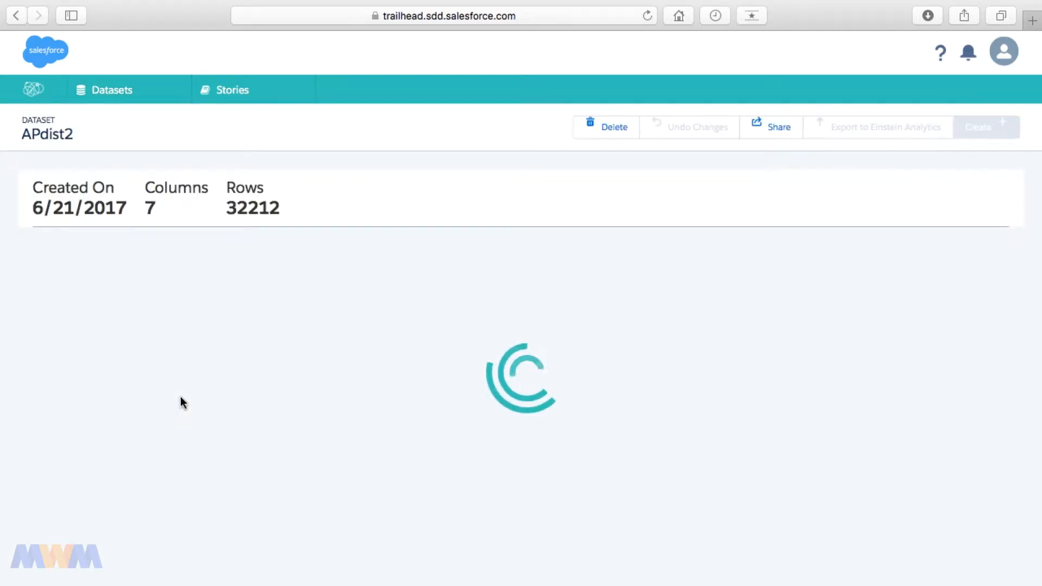
mouse_move(86, 138)
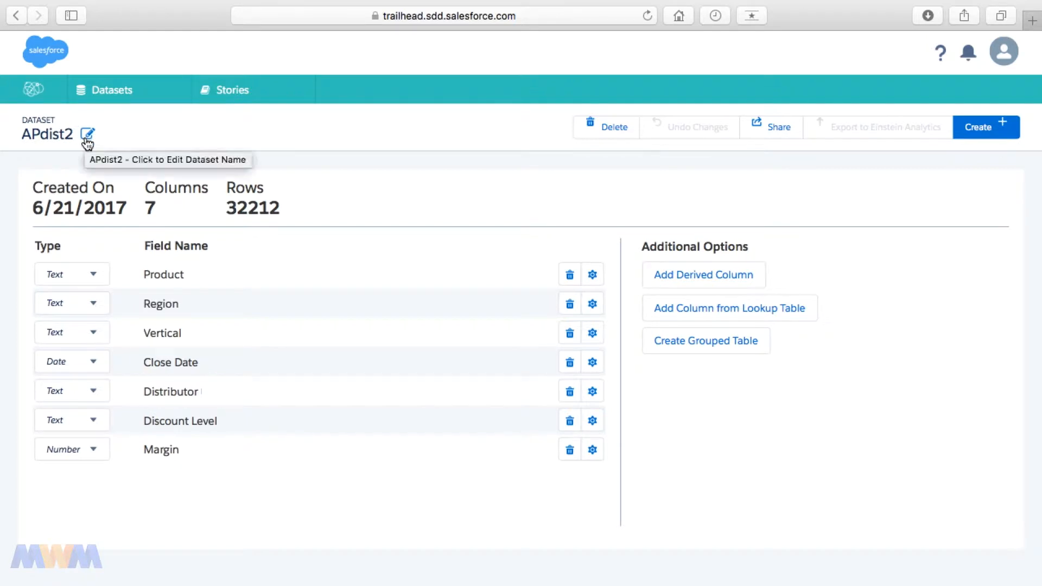
click(86, 136)
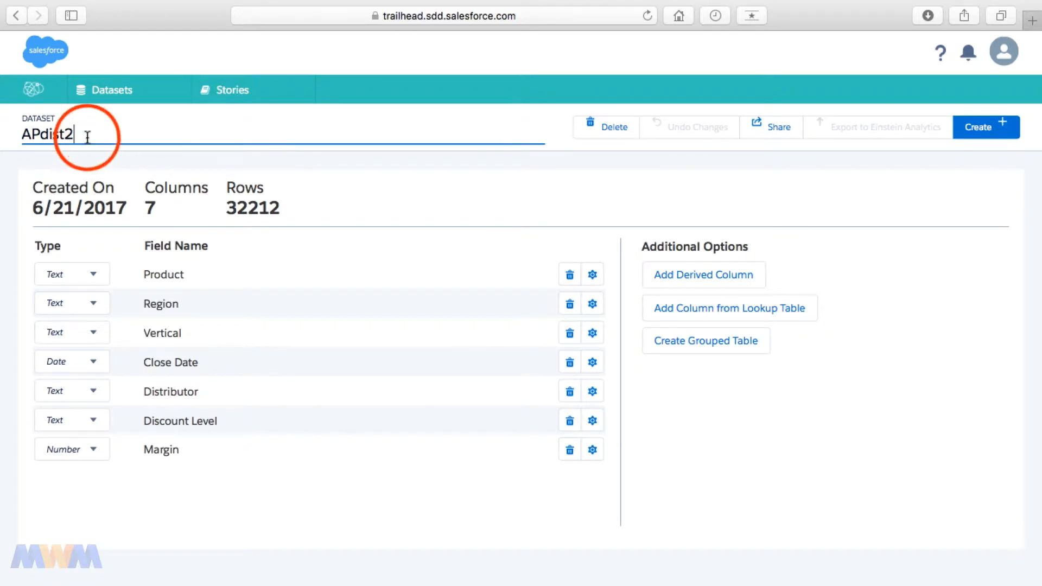
key(BackSpace)
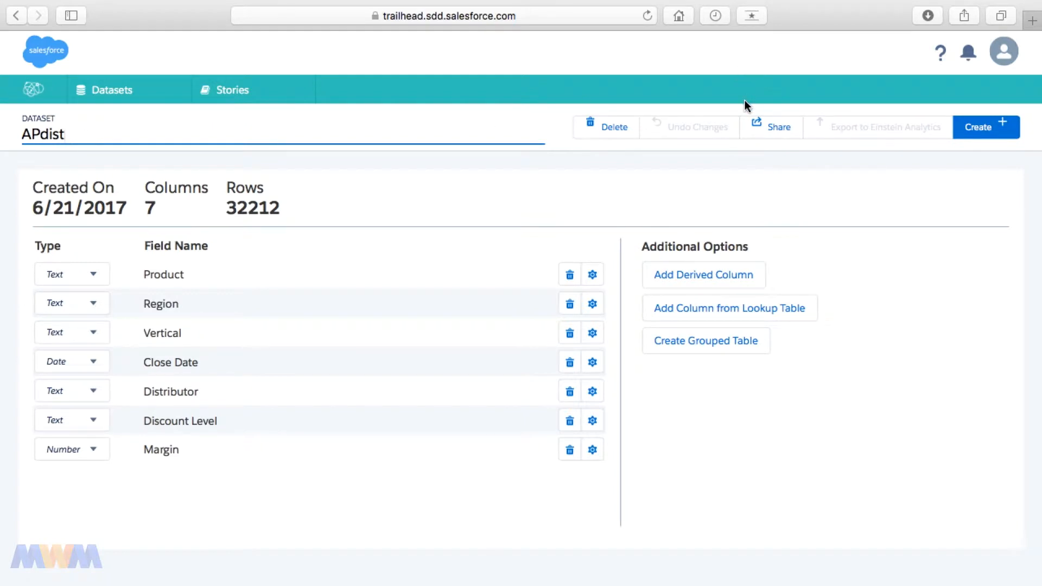
key(Return)
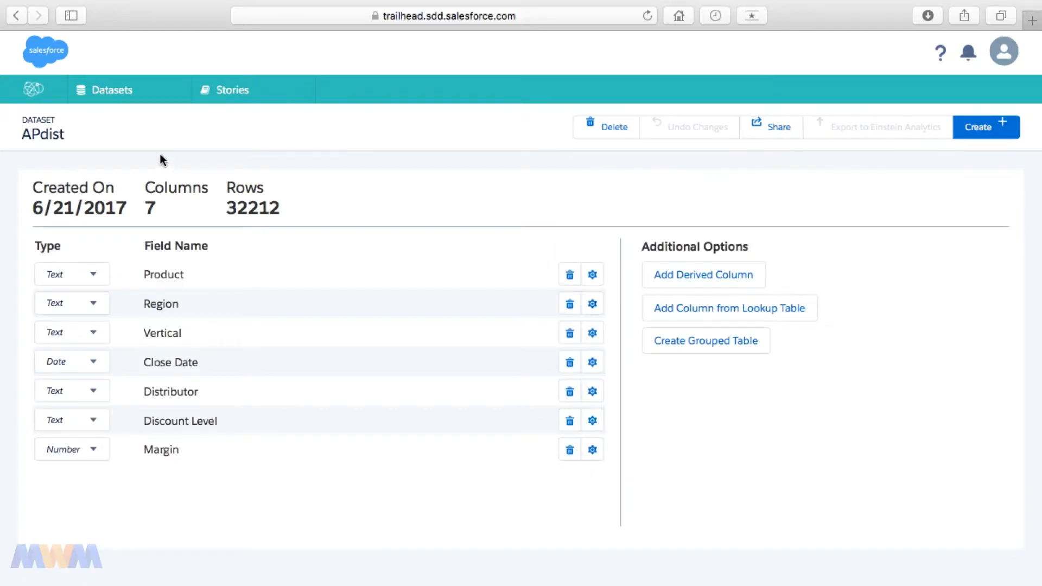
- Return to the dataset list and view the About details of the APdist dataset
click(120, 93)
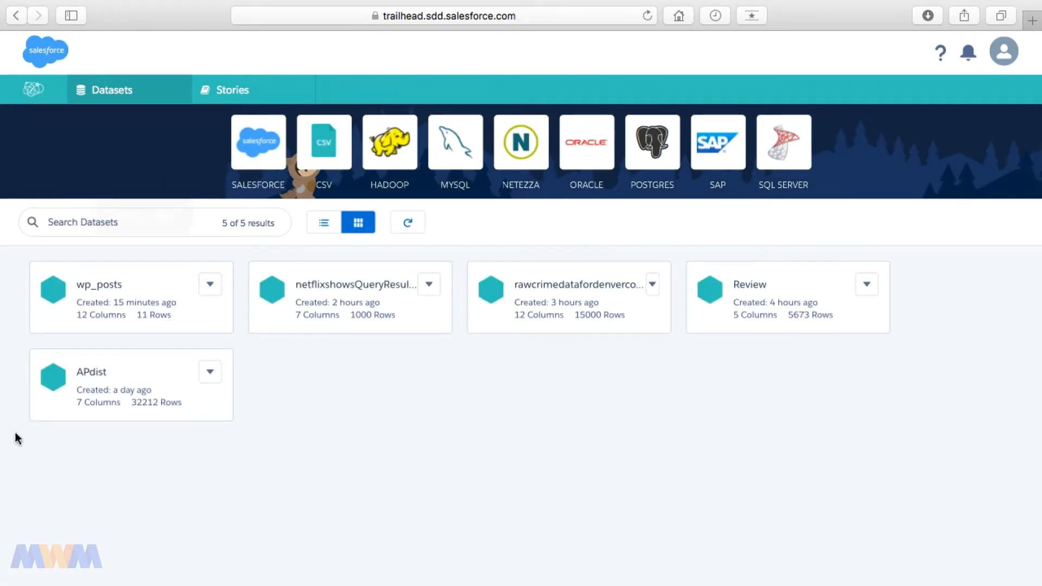
click(212, 376)
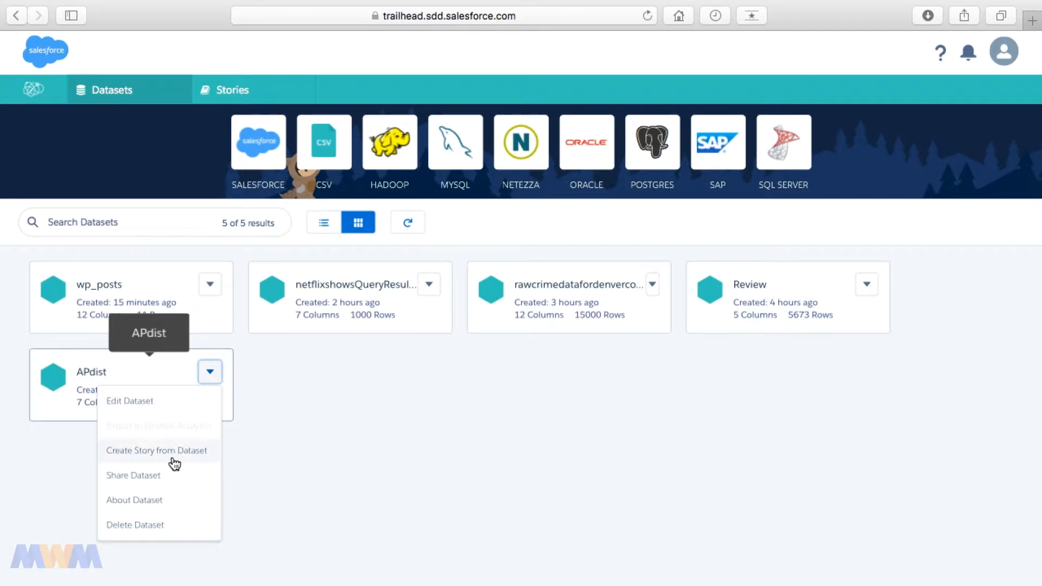
click(170, 505)
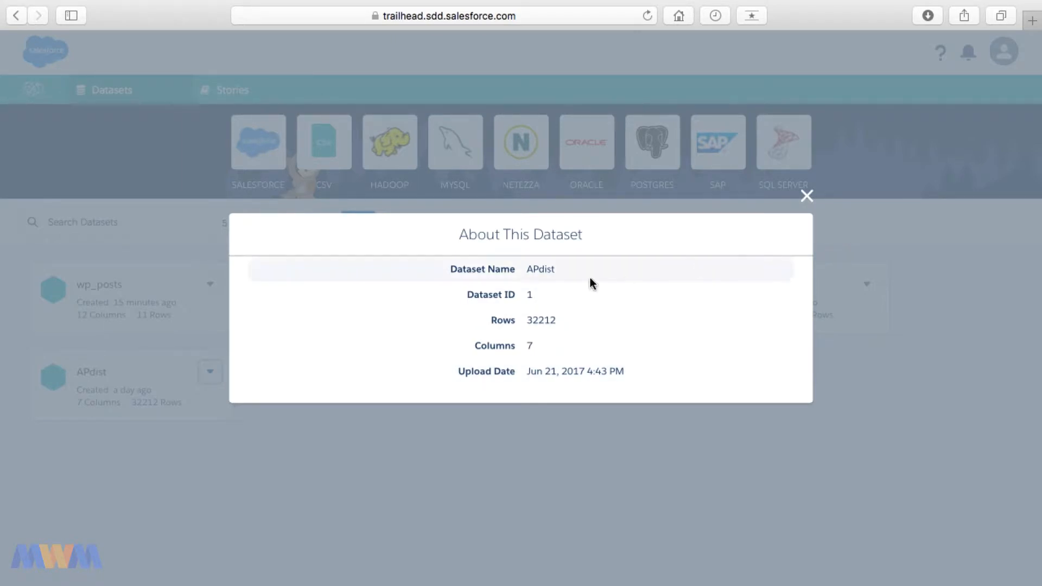
click(806, 196)
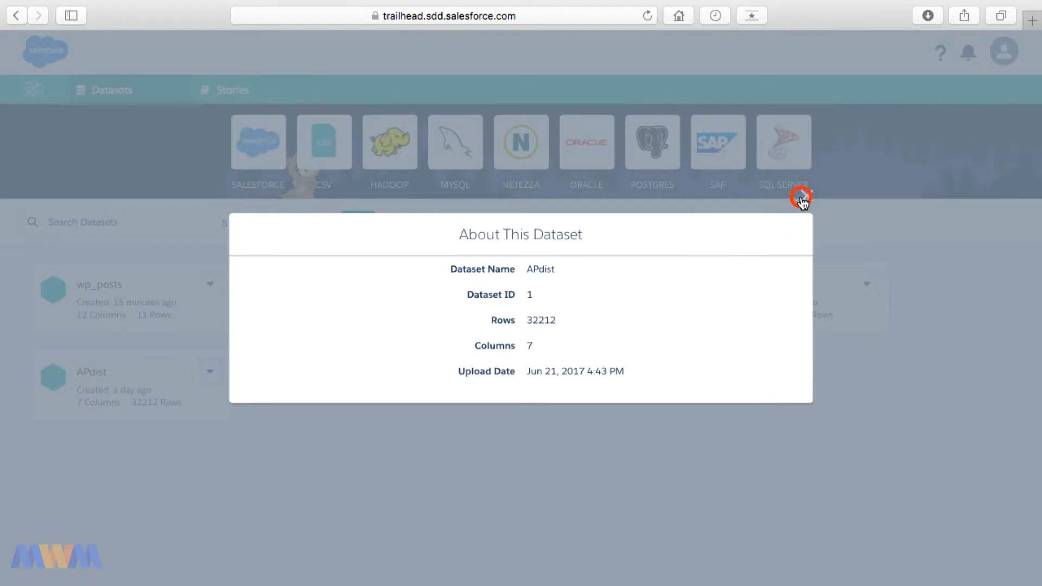
- Open the APdist dataset for editing and check its row count and the type options for the Margin field
click(211, 374)
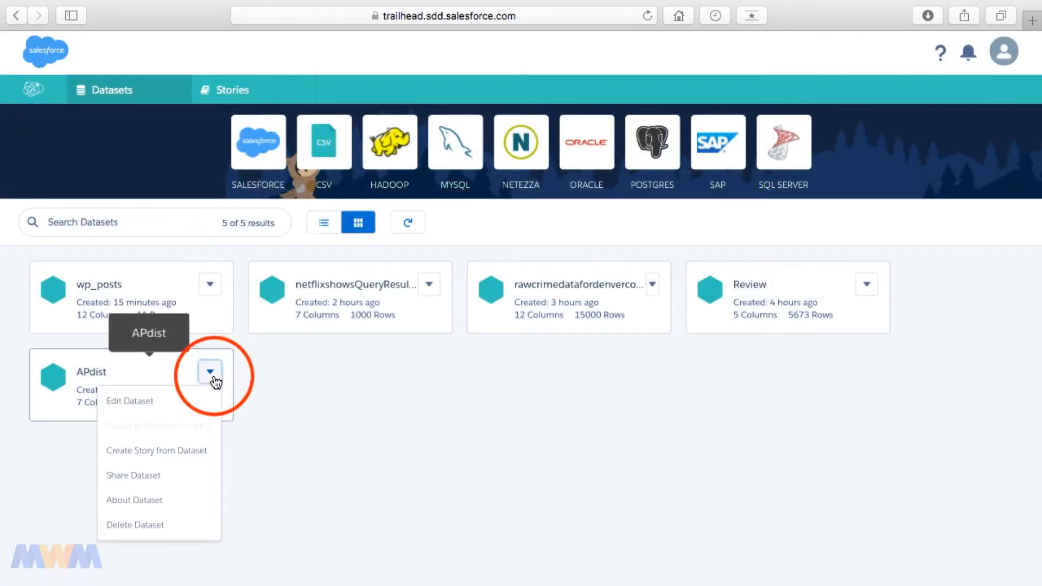
click(152, 403)
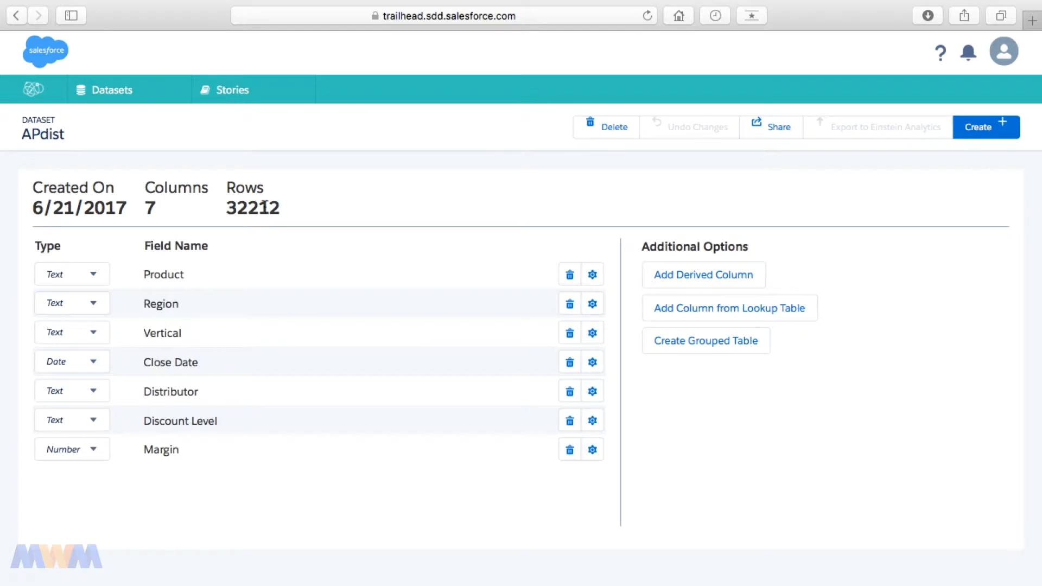
double_click(253, 213)
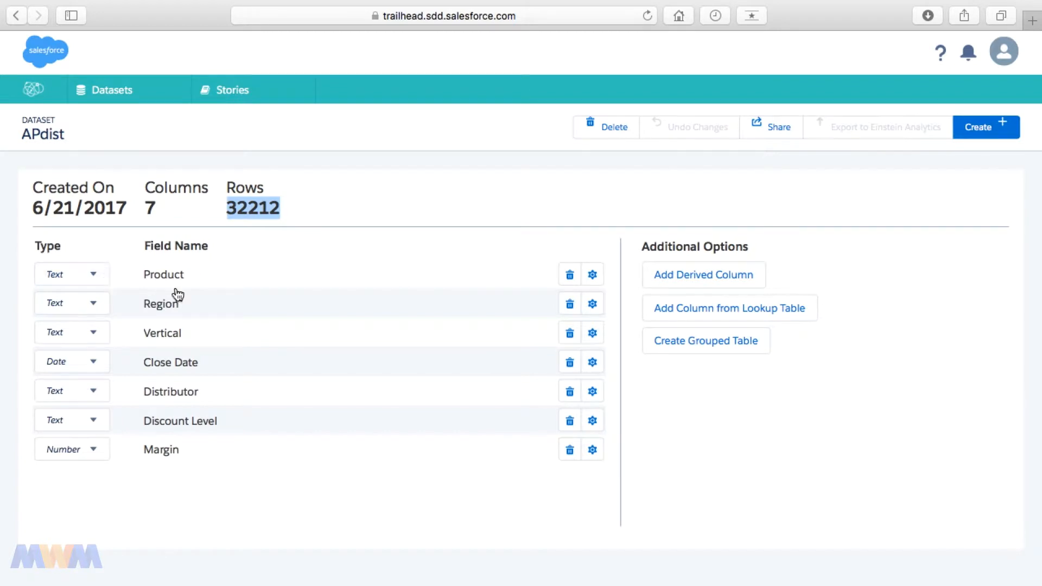
click(94, 451)
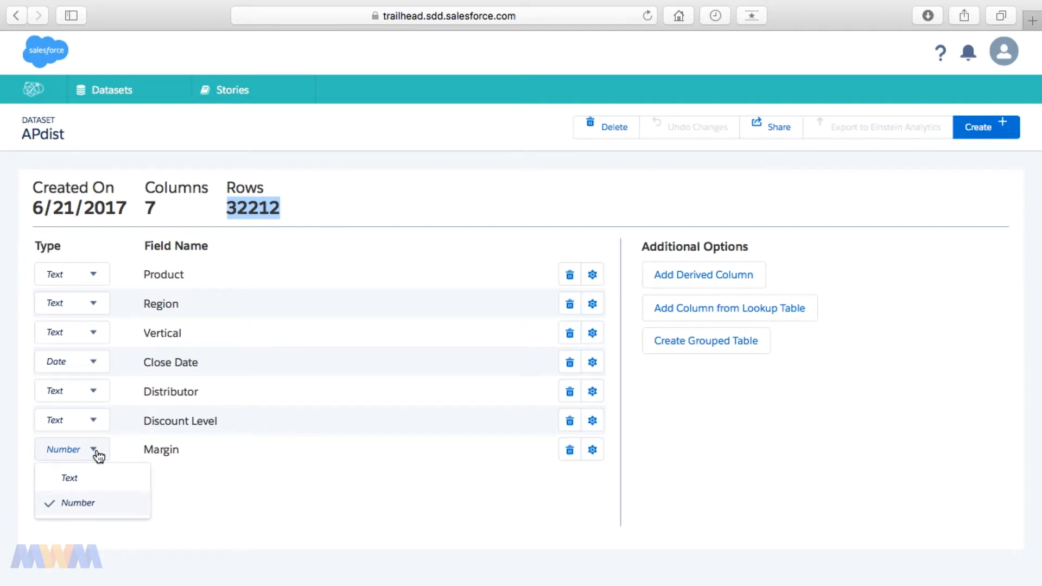
click(311, 494)
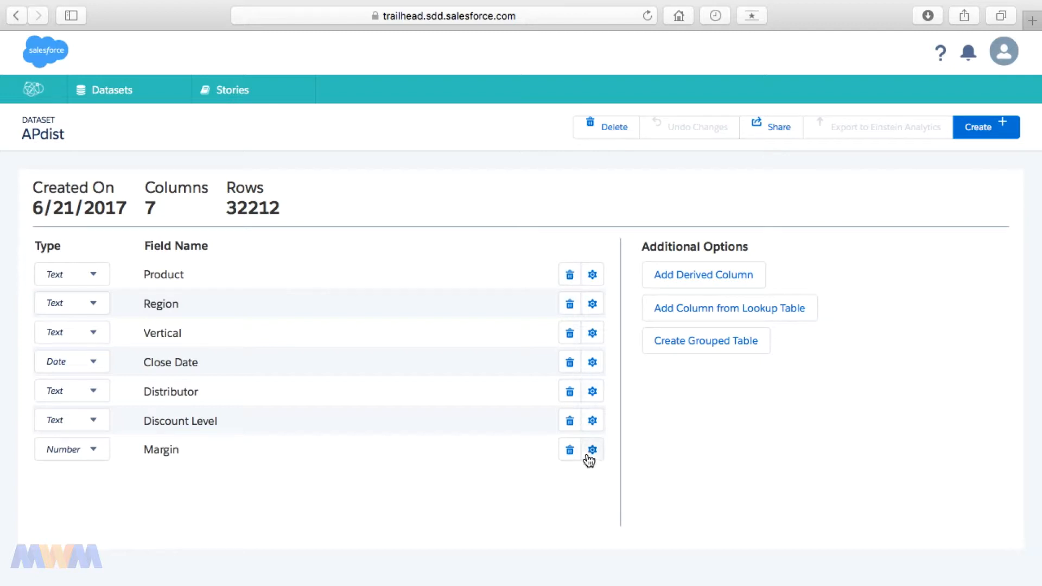
- Open the value settings of the Discount Level field and rename the Silver value to Silvers
click(592, 422)
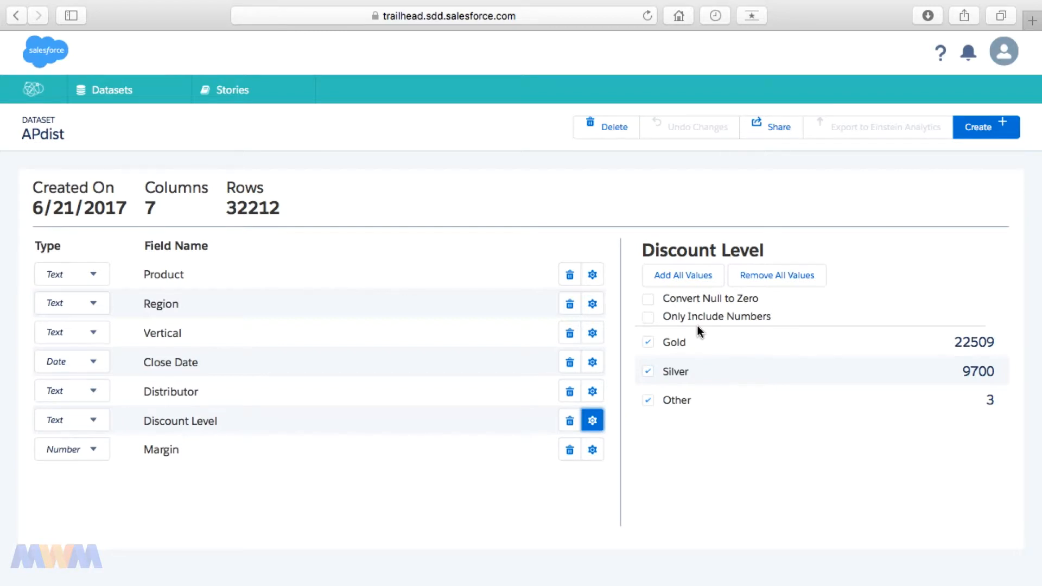
mouse_move(696, 373)
click(698, 372)
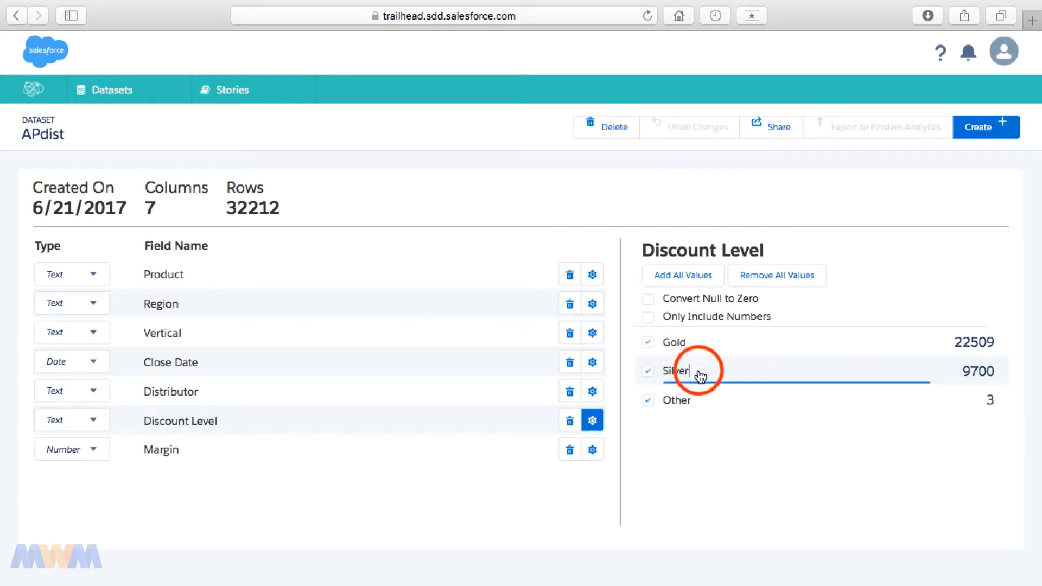
text(s)
key(Return)
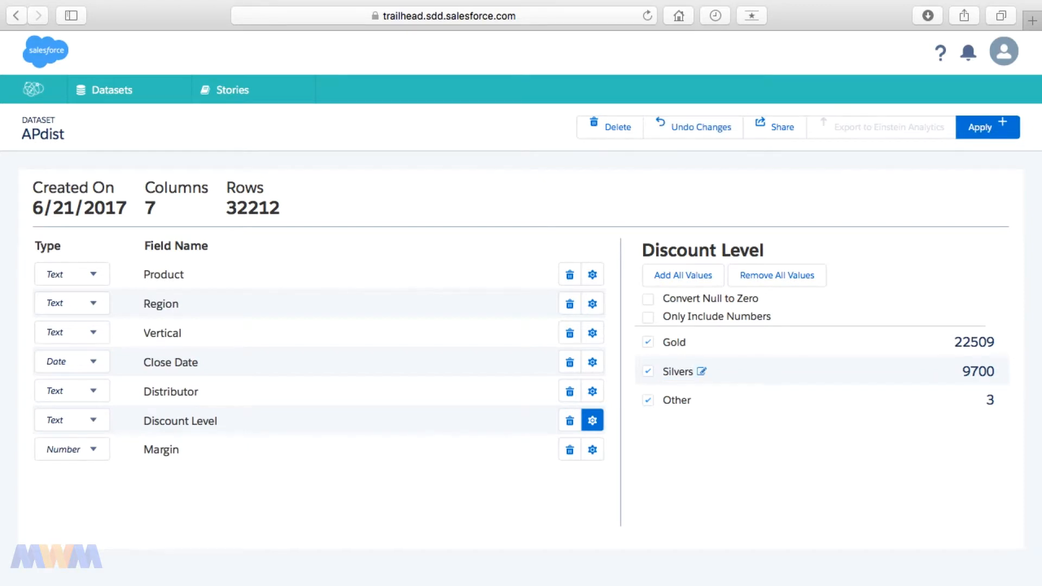
- Rename the Silvers value of the Discount Level field back to Silver
click(703, 372)
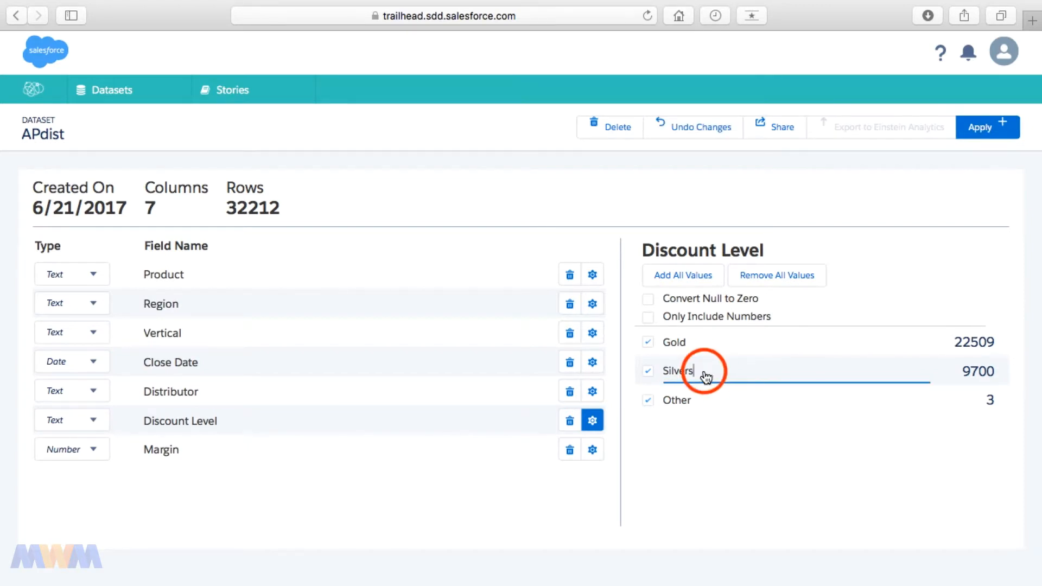
key(BackSpace)
key(Return)
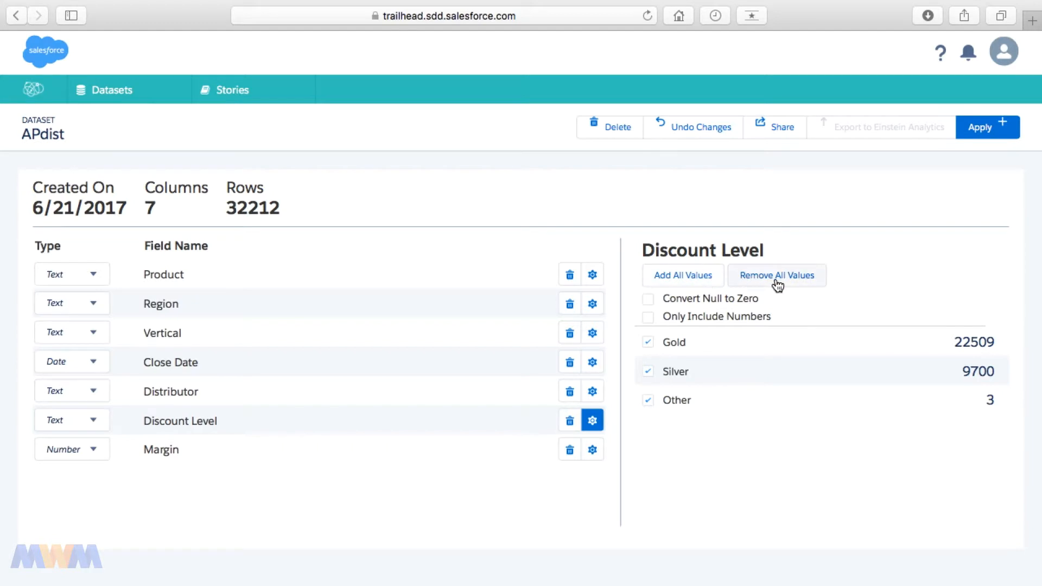
- Exclude the Gold value from the Discount Level field and add all of the field's values back
click(686, 277)
click(647, 343)
click(683, 279)
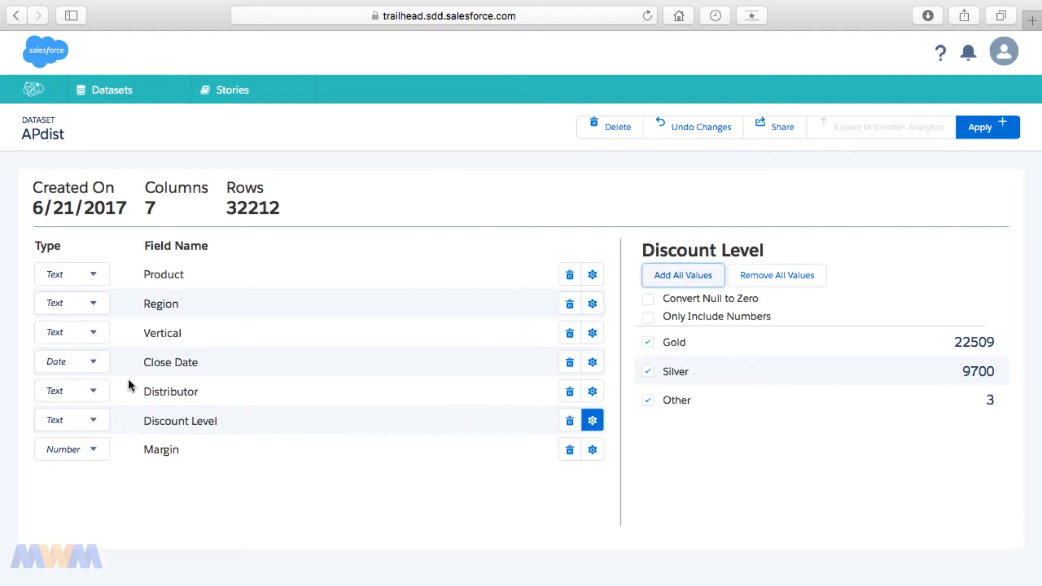
- Keep the Close Date field's type as Date and inspect its minimum and maximum dates, opening the calendar for the maximum
click(78, 366)
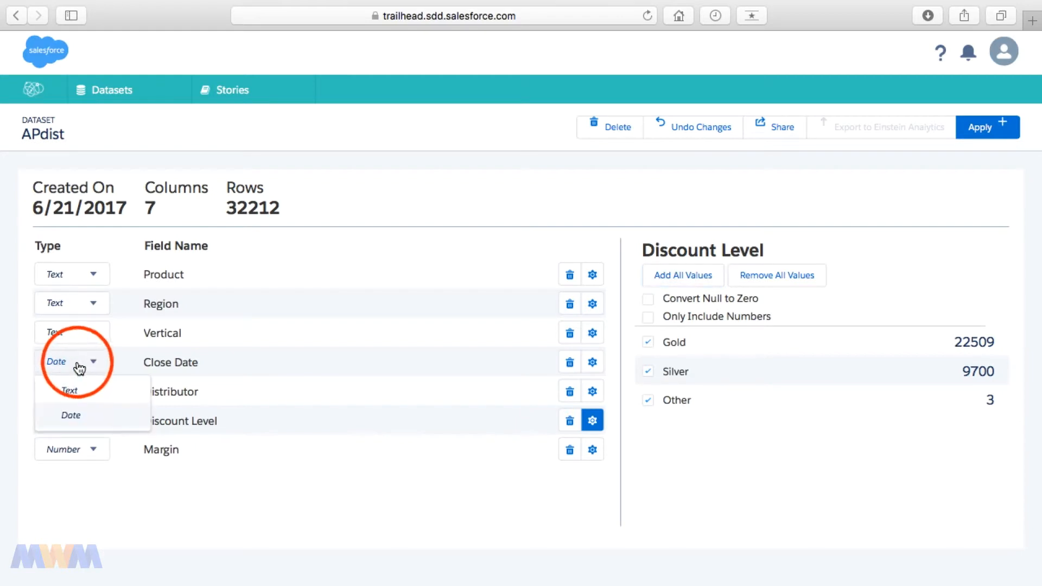
click(80, 418)
click(592, 362)
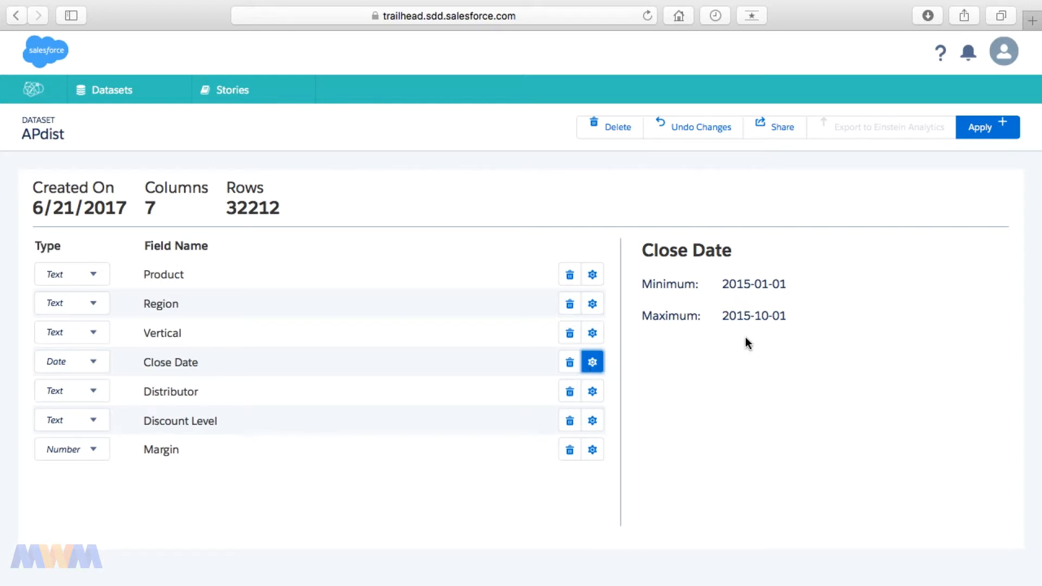
mouse_move(761, 295)
mouse_move(767, 326)
click(796, 317)
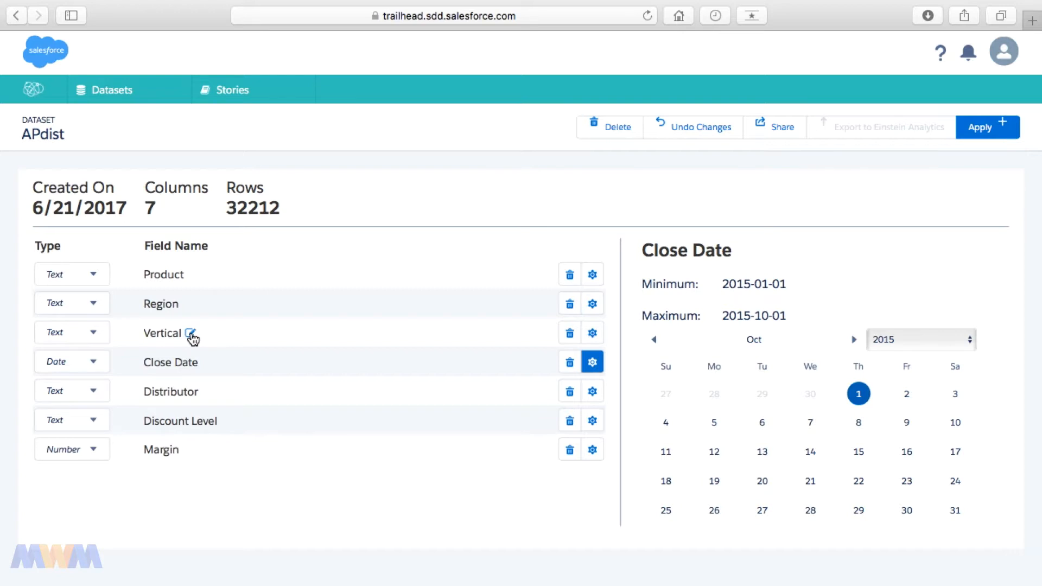
- Try excluding Public Sector and Banking and removing all values in the Vertical field's settings, restoring every value
click(593, 334)
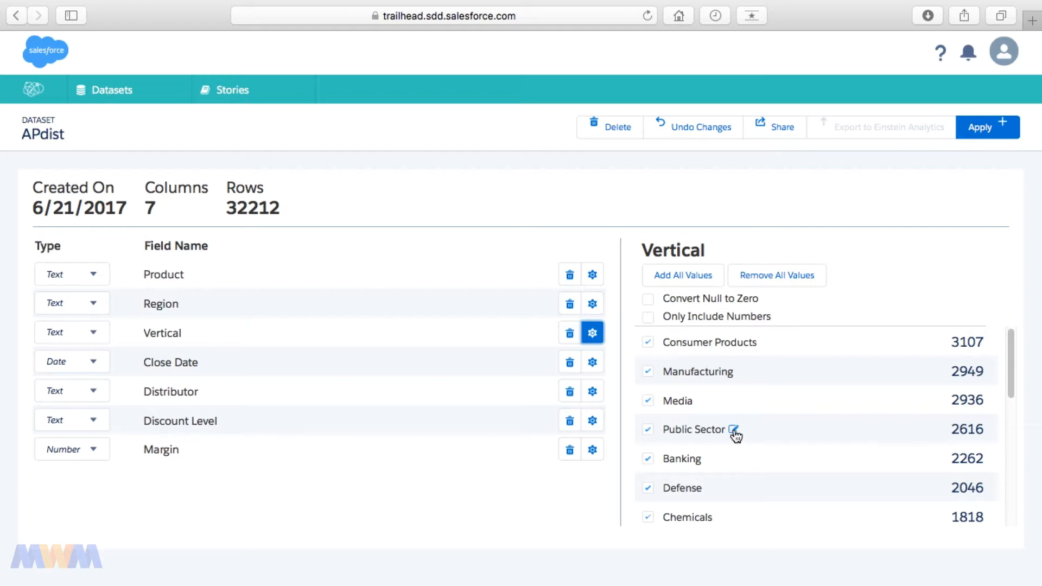
click(647, 431)
click(649, 460)
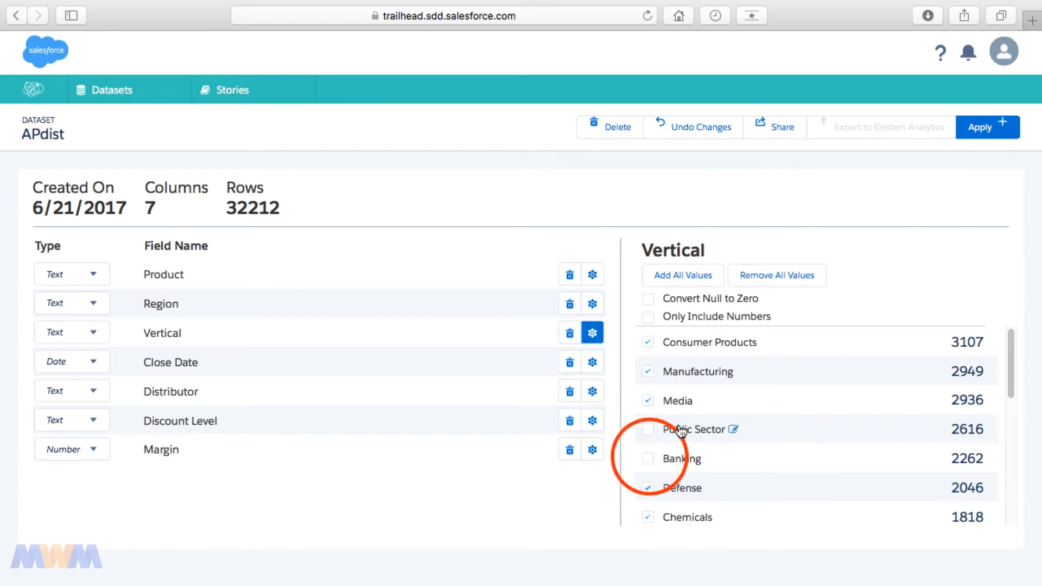
click(684, 282)
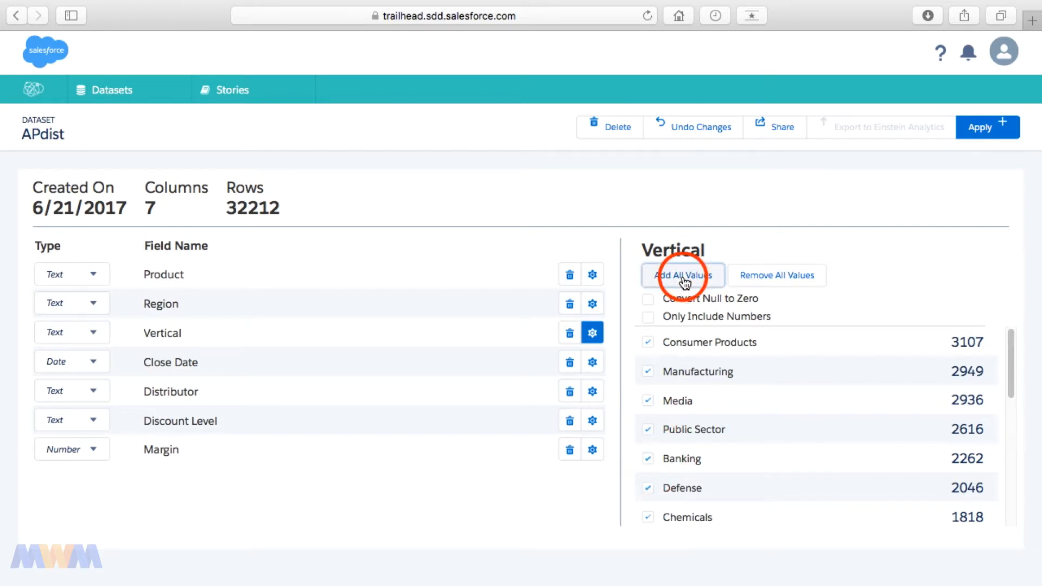
click(799, 277)
click(686, 276)
- Go back to the dataset list, open the Review dataset for editing and rename it to Reviews
click(125, 95)
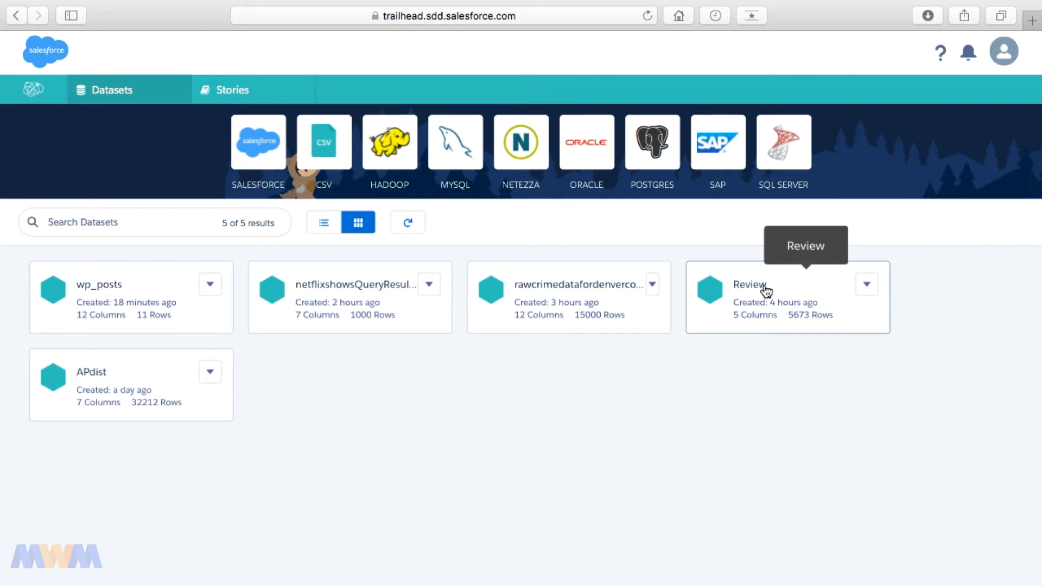
click(867, 284)
click(806, 315)
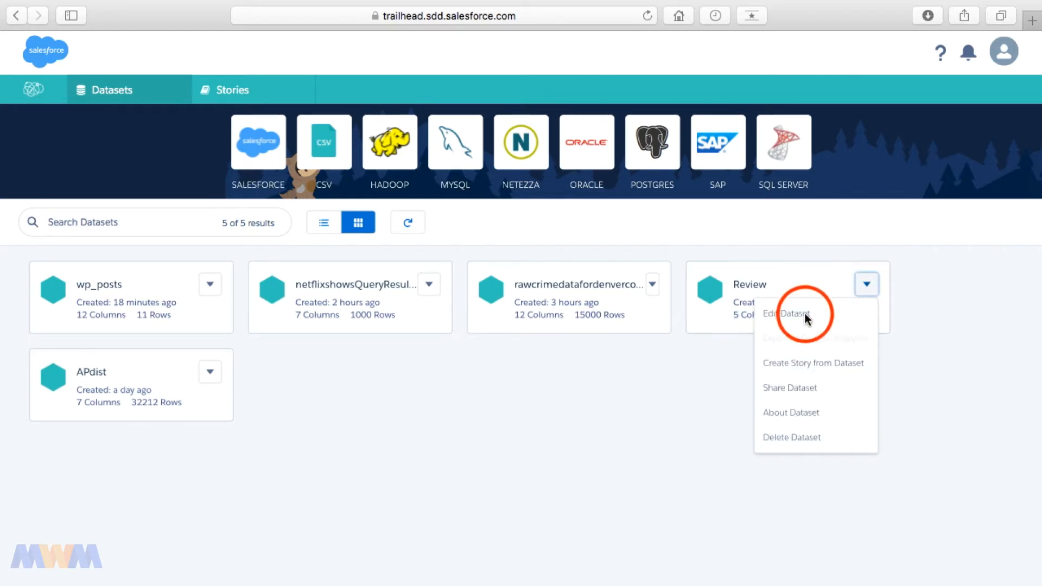
click(802, 315)
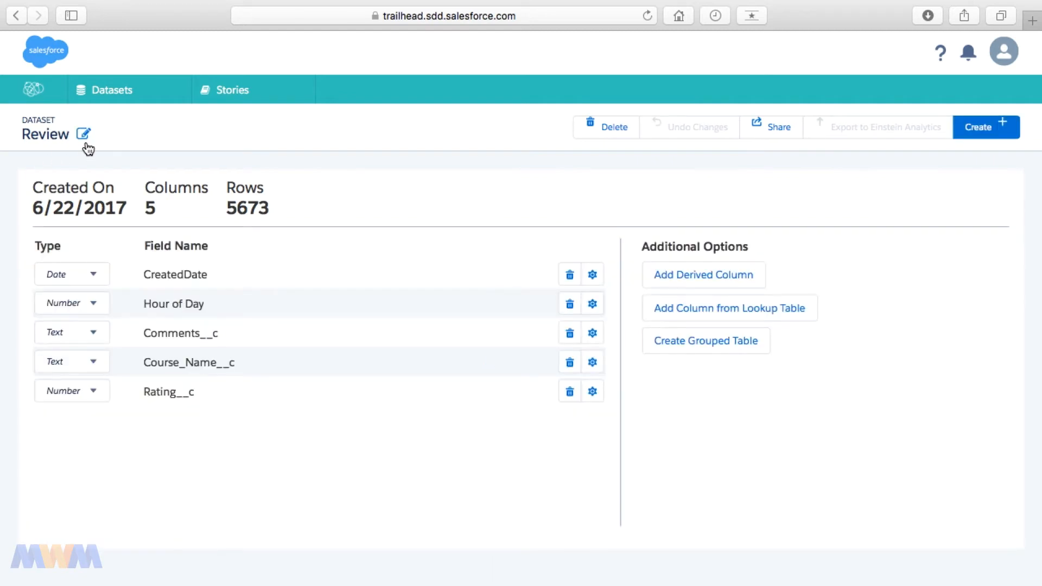
click(84, 134)
text(s)
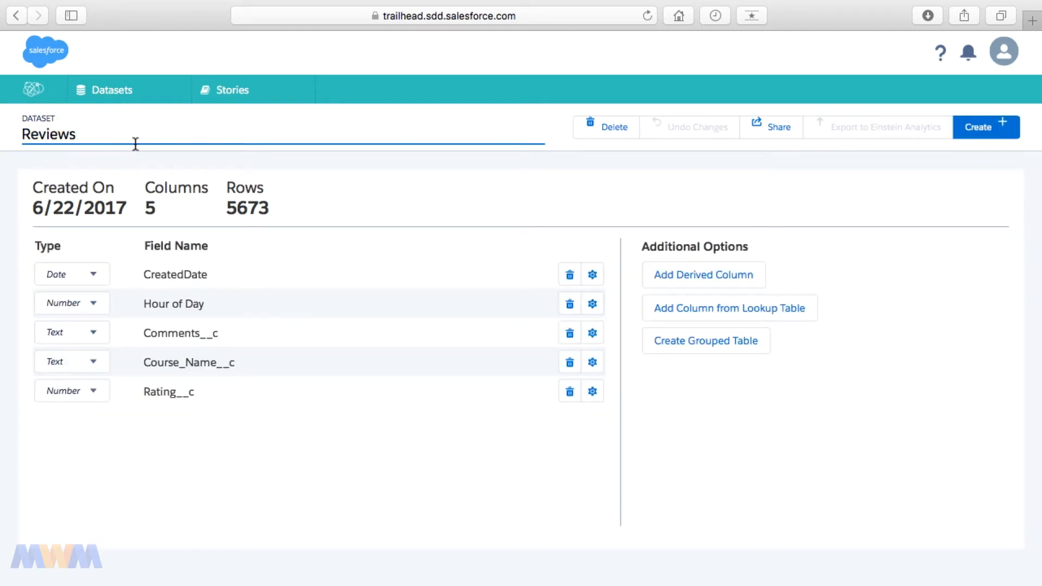
key(Return)
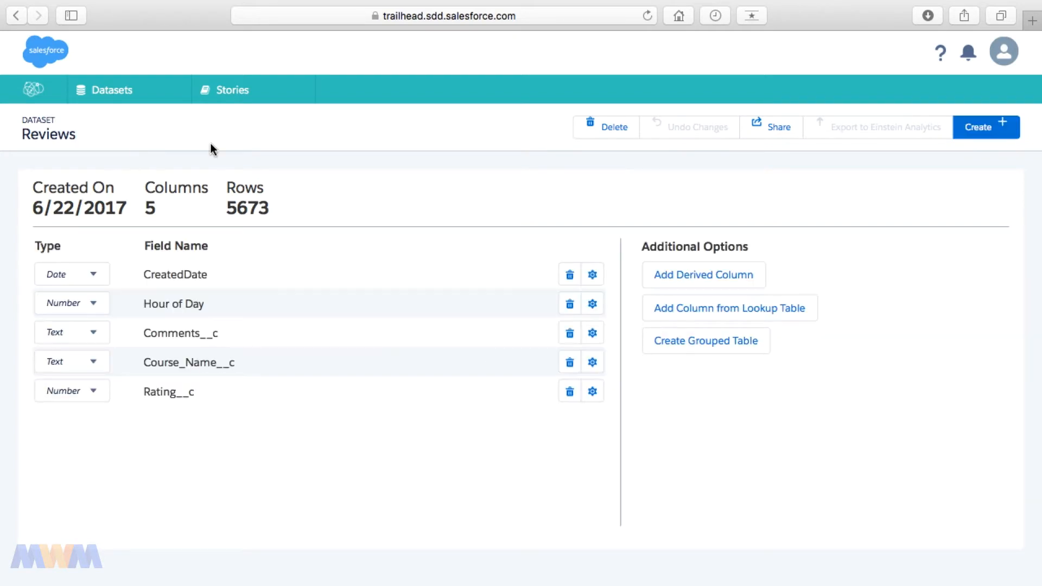
- From the dataset list, open the rawcrimedatafordenvercoloradoQueryResult2 dataset for editing and rename it to DenverCrime
click(118, 90)
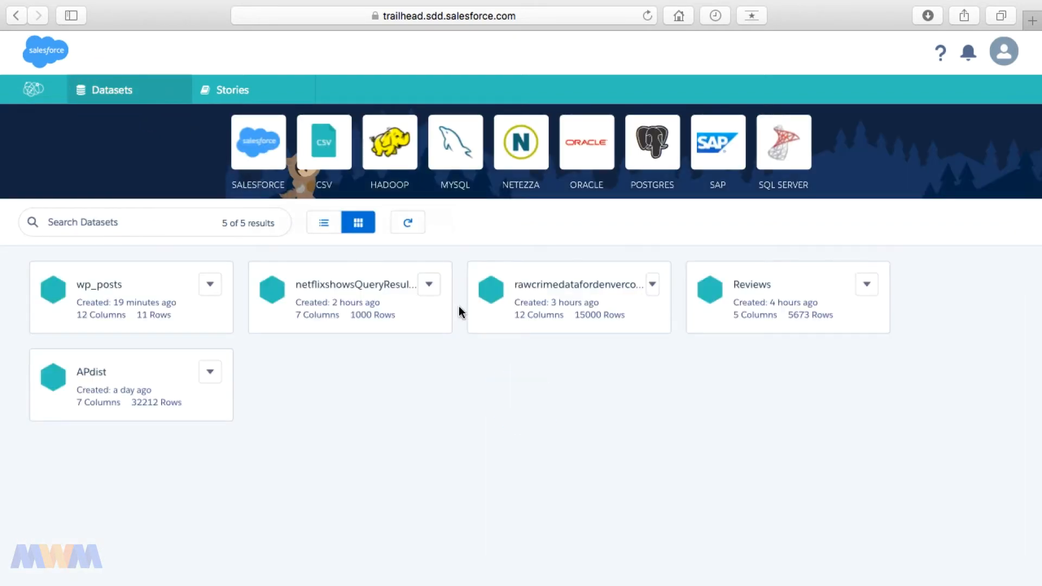
click(651, 287)
click(581, 314)
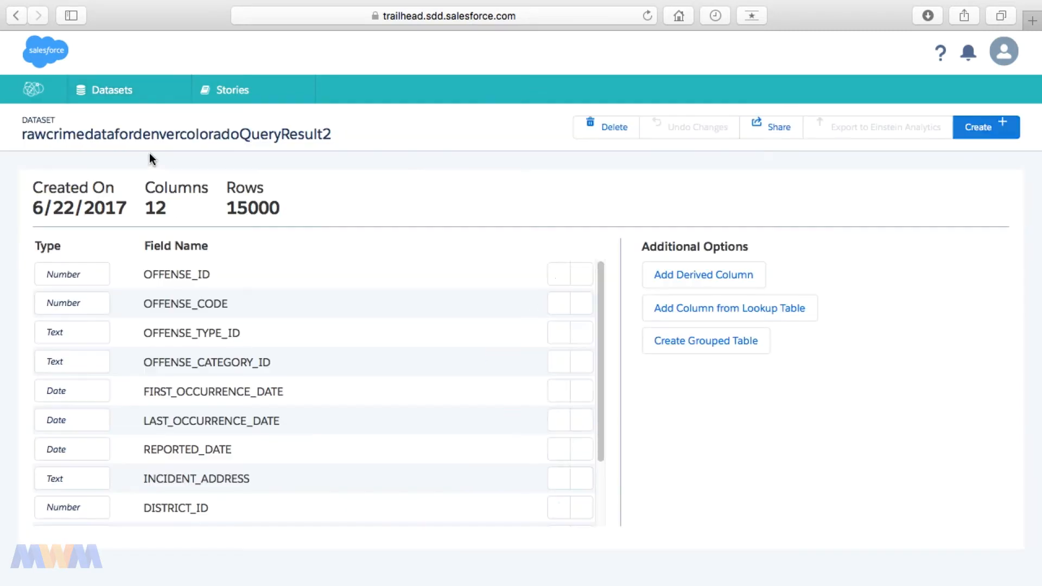
click(345, 132)
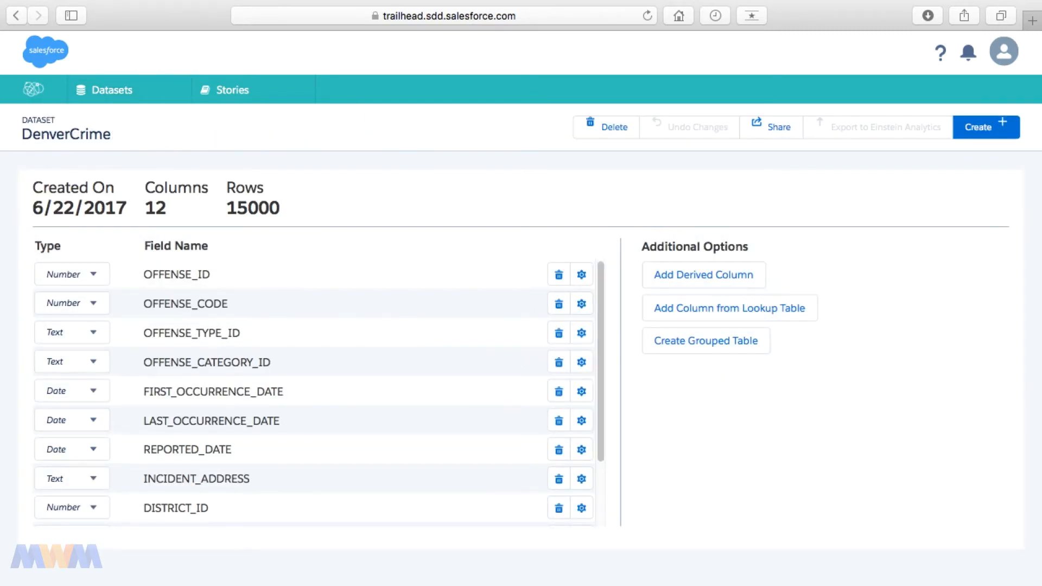
- From the dataset list, open the netflixshowsQueryResult2 dataset for editing and rename it to Netflix
click(111, 90)
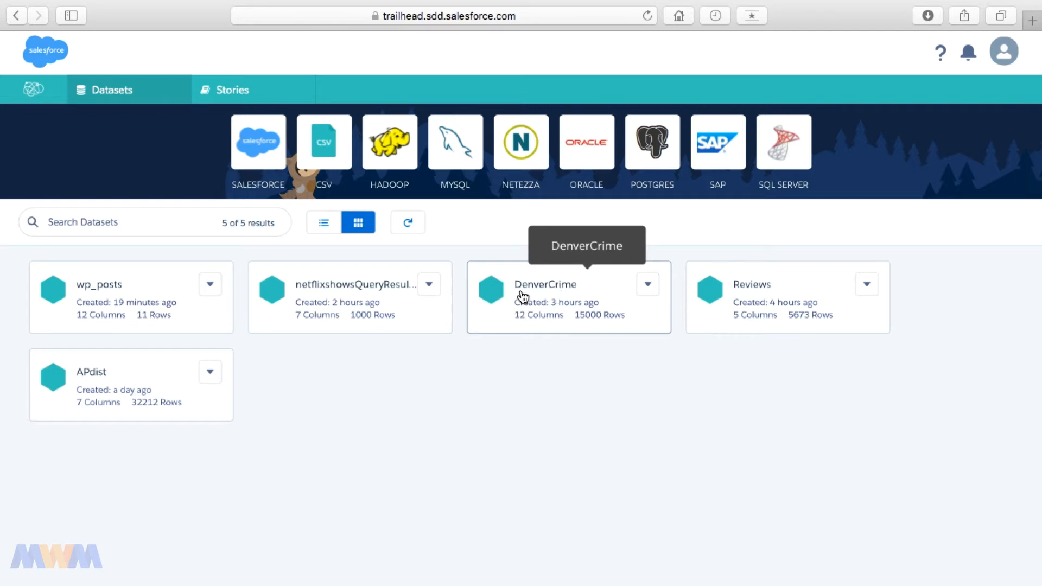
click(429, 284)
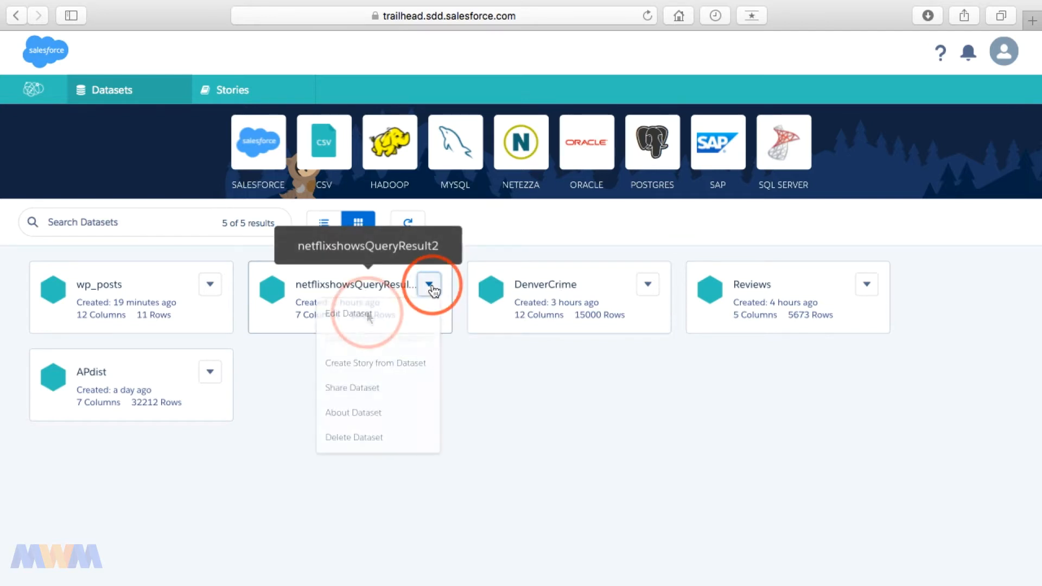
click(352, 311)
click(212, 134)
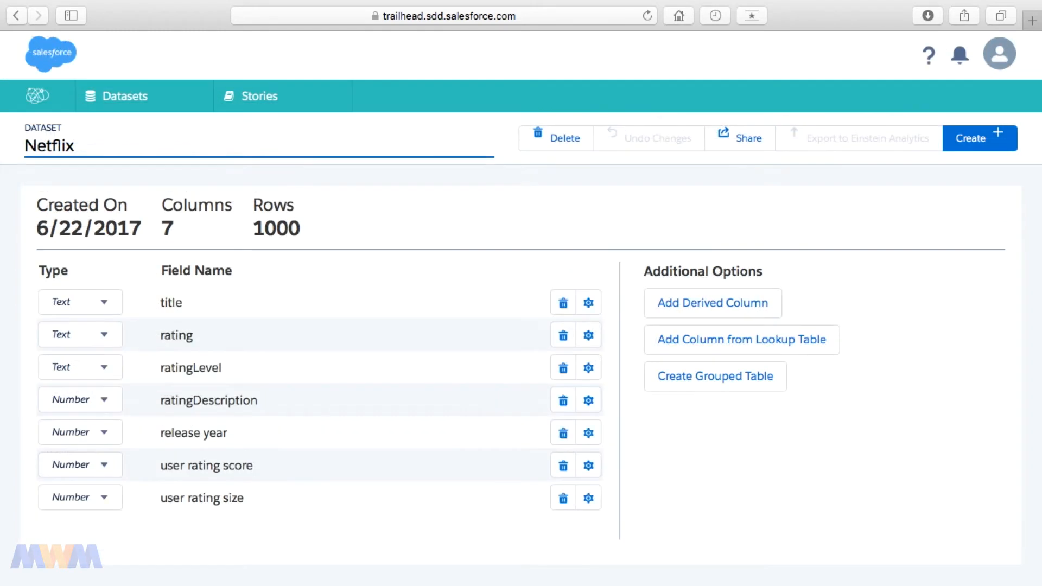
- Return to the dataset list and delete the wp_posts dataset, confirming the deletion
click(124, 103)
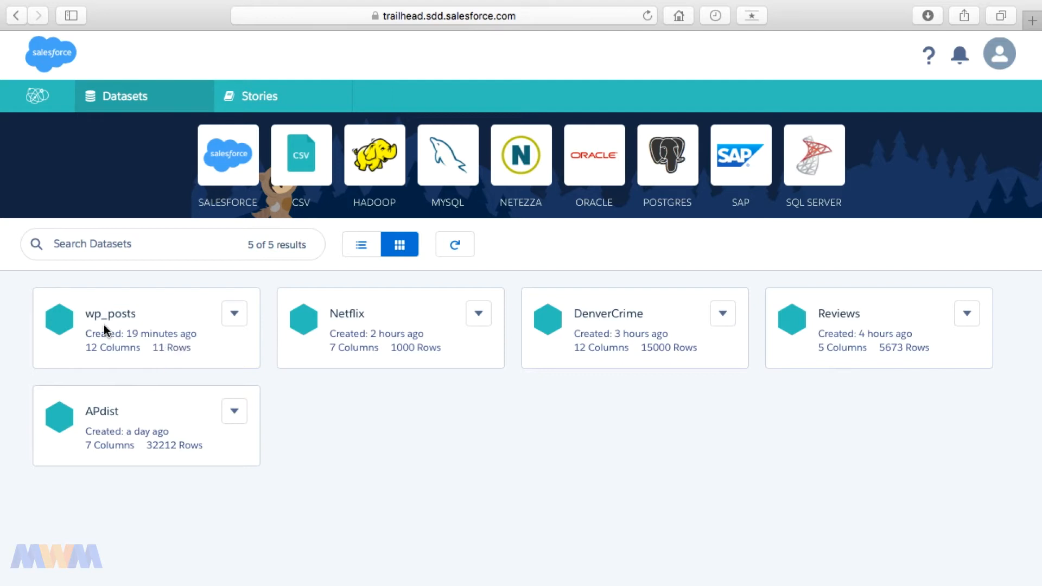
click(231, 319)
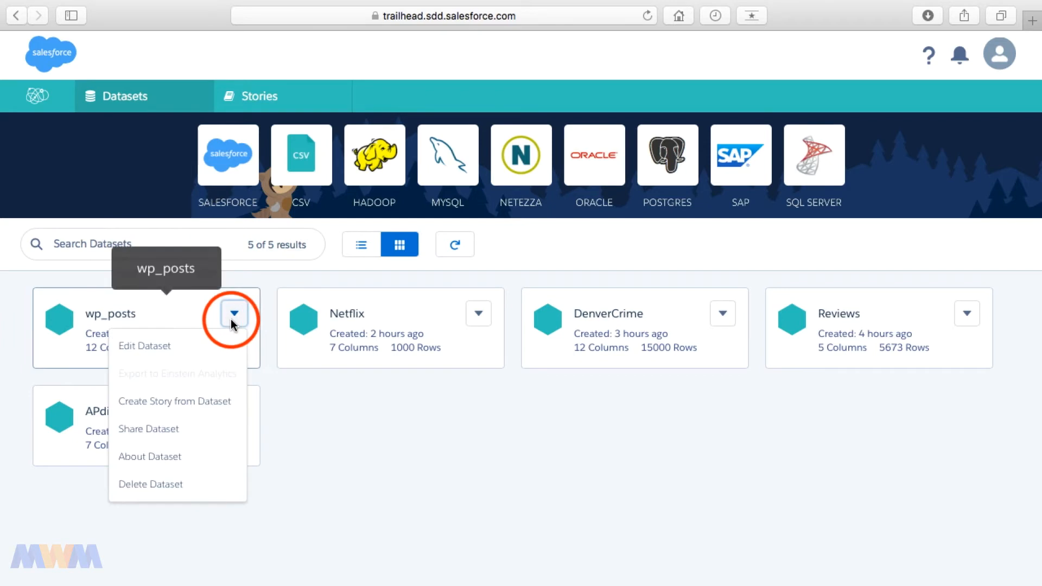
click(164, 484)
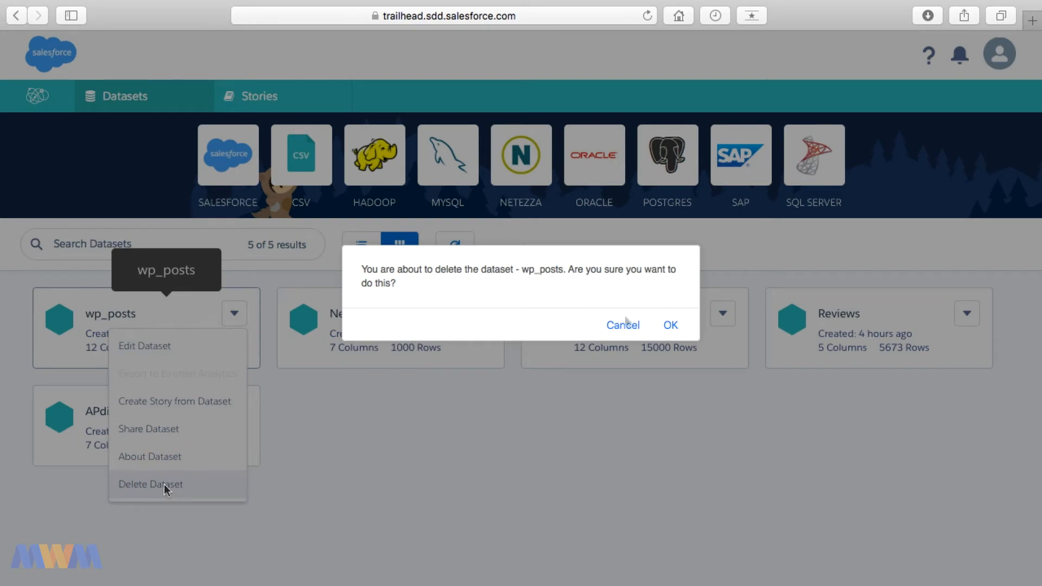
click(670, 325)
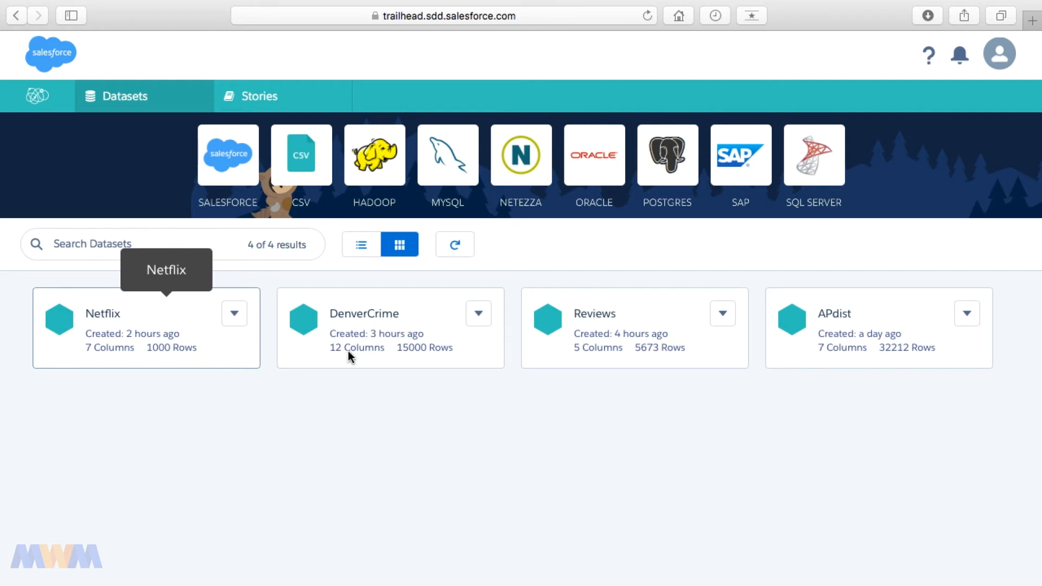
- Open the DenverCrime dataset for editing, remove its OFFENSE_ID field and apply the change
click(475, 317)
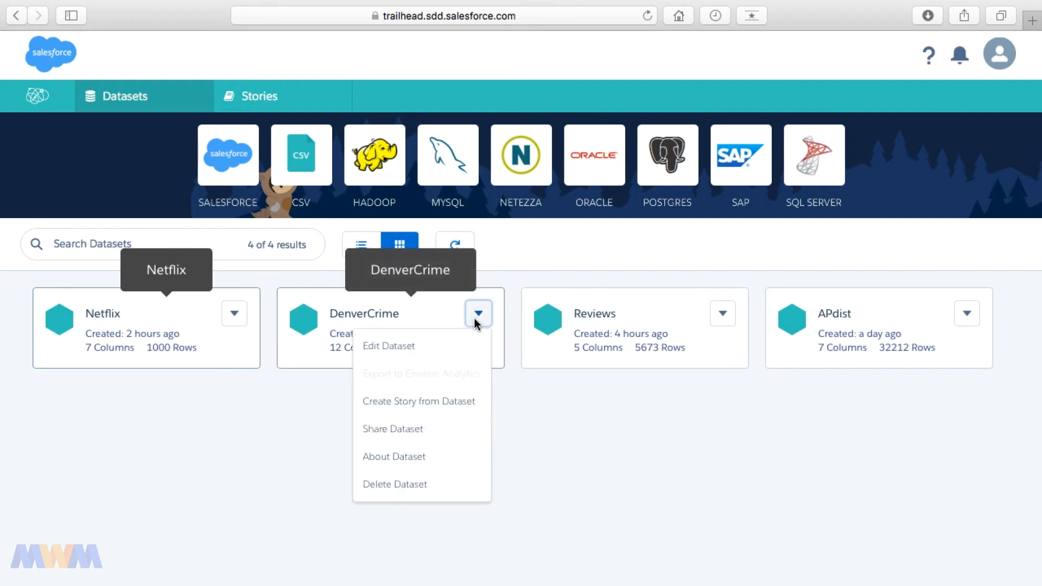
click(401, 347)
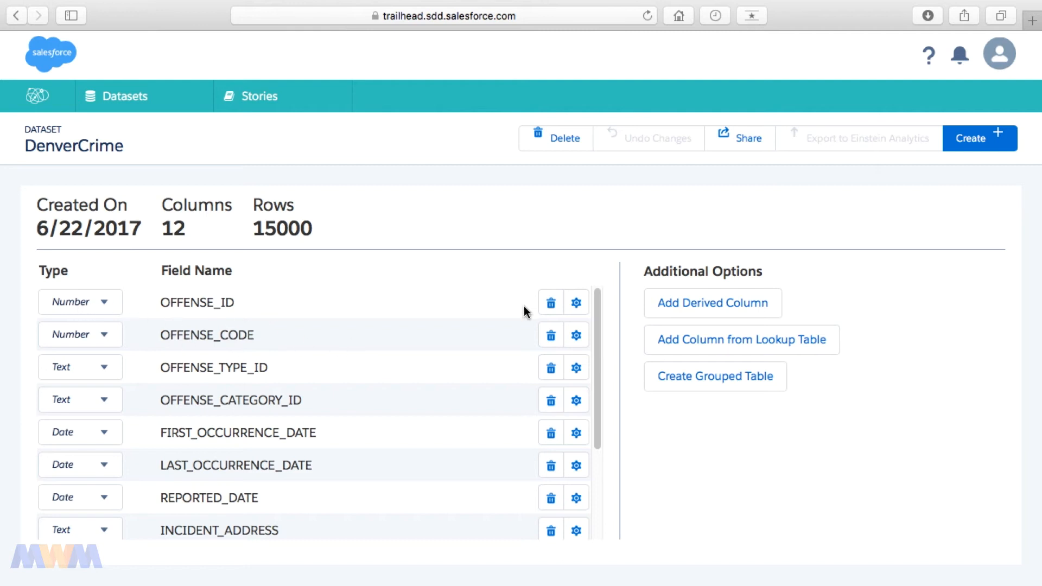
click(576, 304)
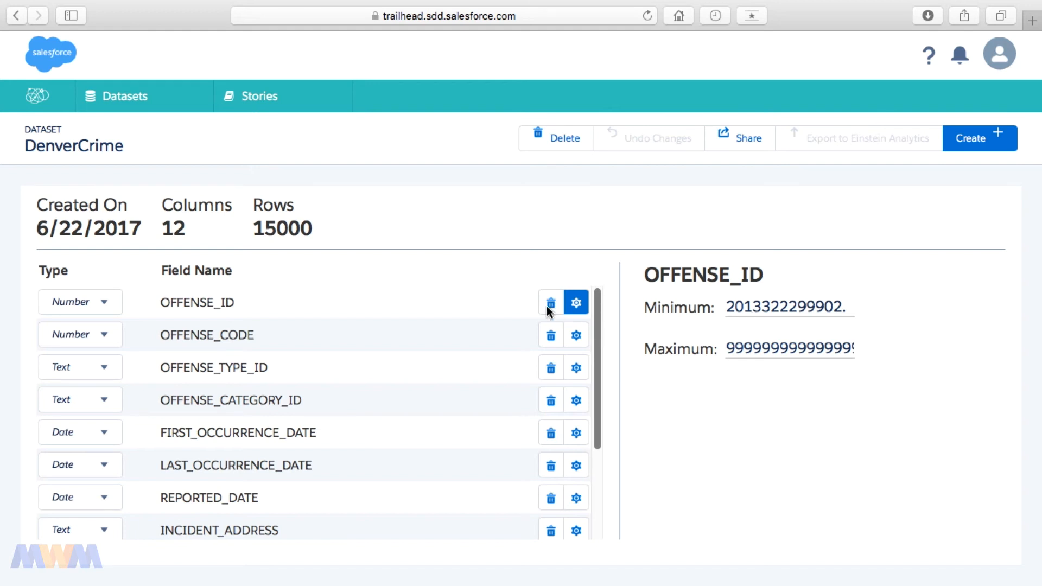
click(531, 302)
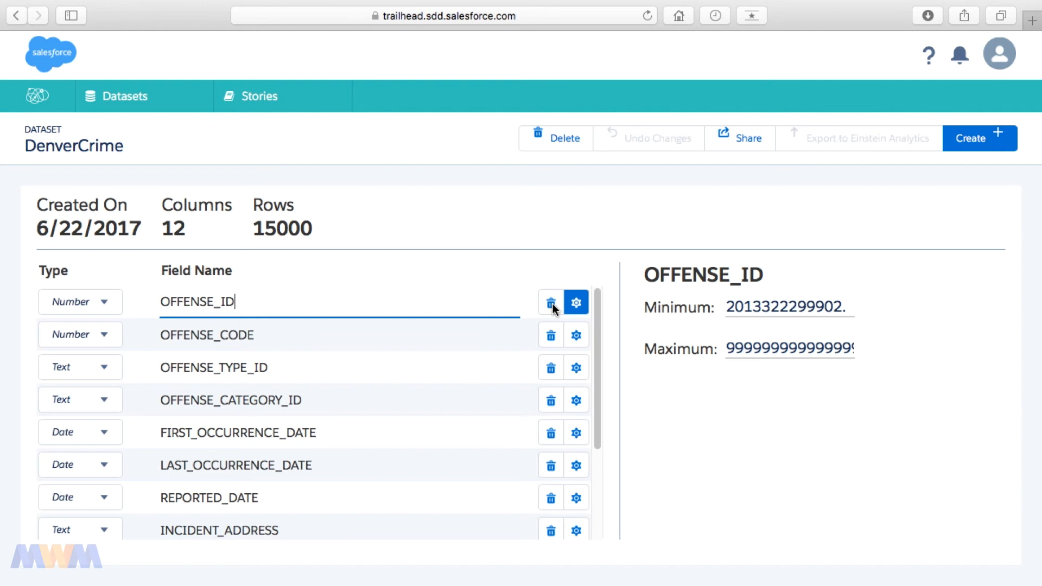
click(551, 304)
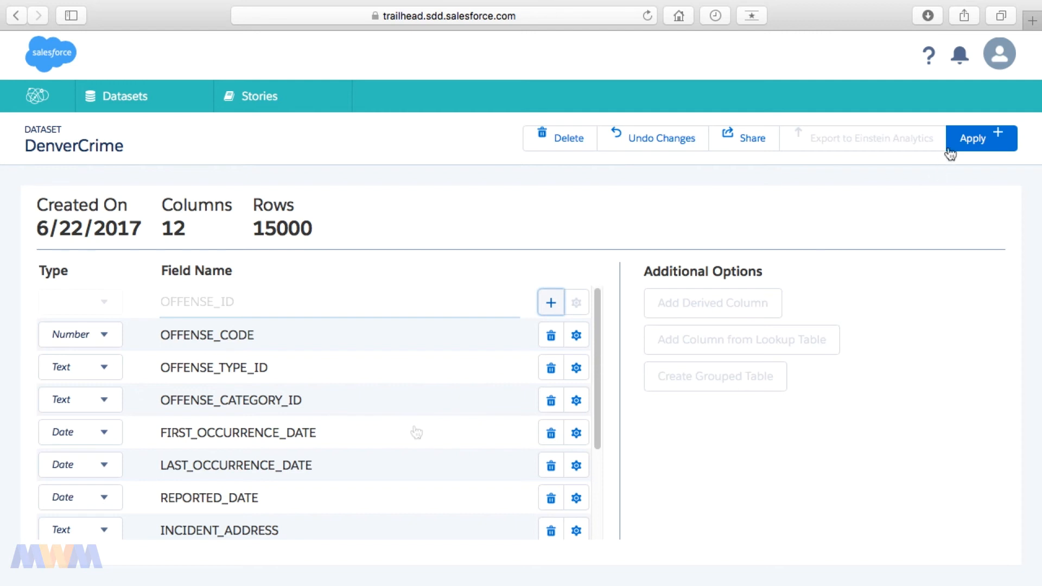
click(965, 139)
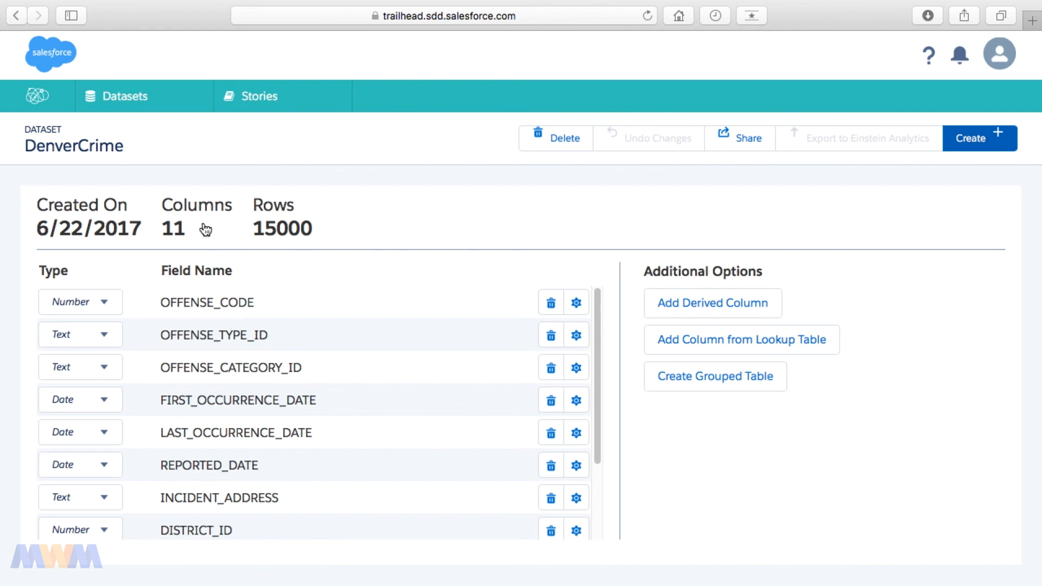
- Go back to the dataset list to review the DenverCrime datasets, and open the Stories page
click(122, 93)
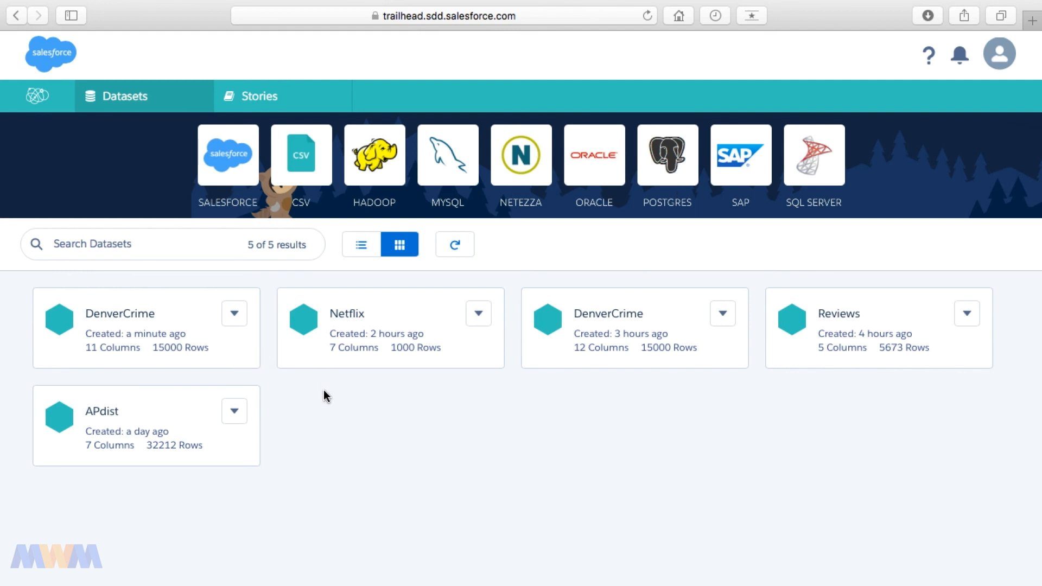
click(273, 103)
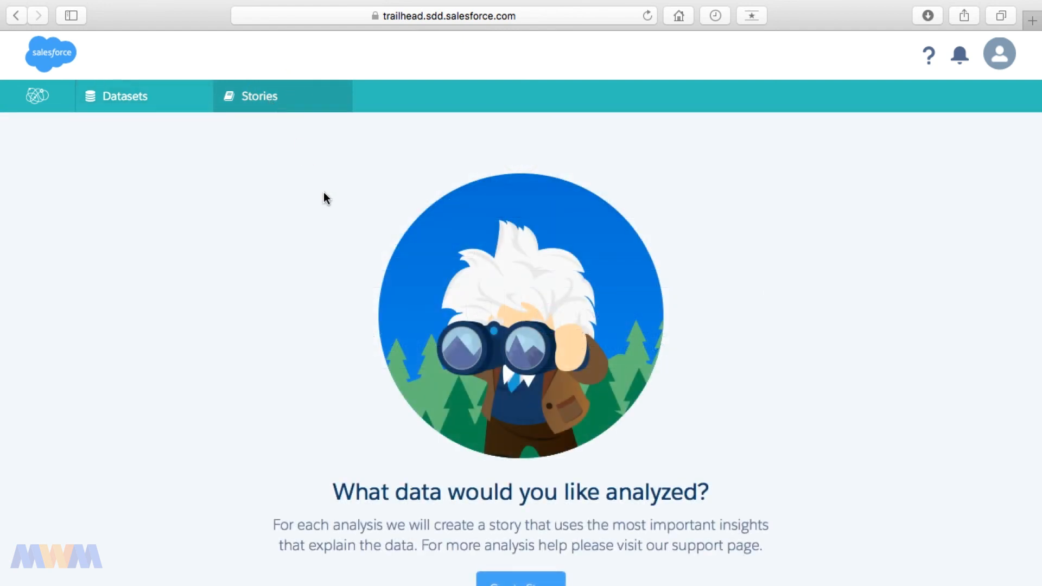